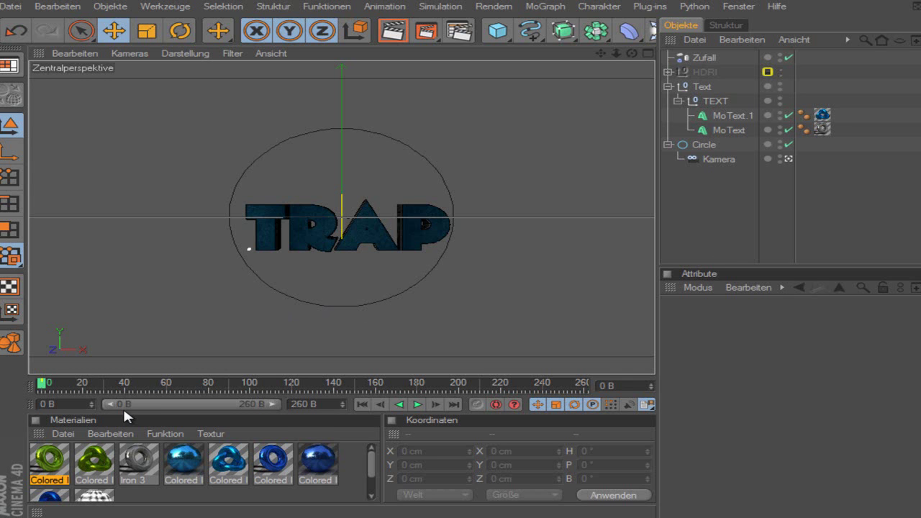
Scrub the timeline and play the TRAP text camera animation
{"action": "mouse_move", "coordinate": [41, 386]}
{"action": "left_mouse_down"}
{"action": "mouse_move", "coordinate": [219, 404]}
{"action": "mouse_move", "coordinate": [28, 397]}
{"action": "left_mouse_up"}
{"action": "left_click", "coordinate": [418, 405]}
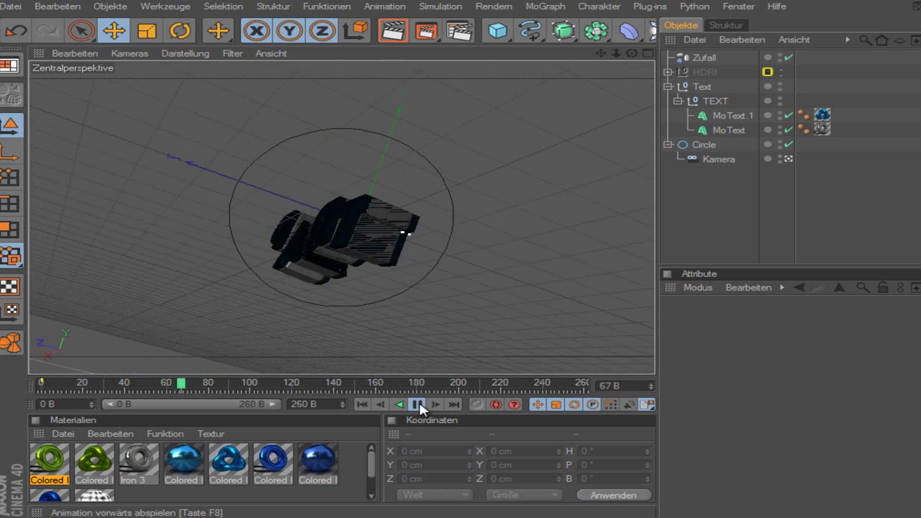
Stop playback, return to frame 0 and delete the old Zufall effector
{"action": "left_click", "coordinate": [417, 405]}
{"action": "left_click_drag", "start_coordinate": [195, 384], "coordinate": [41, 387]}
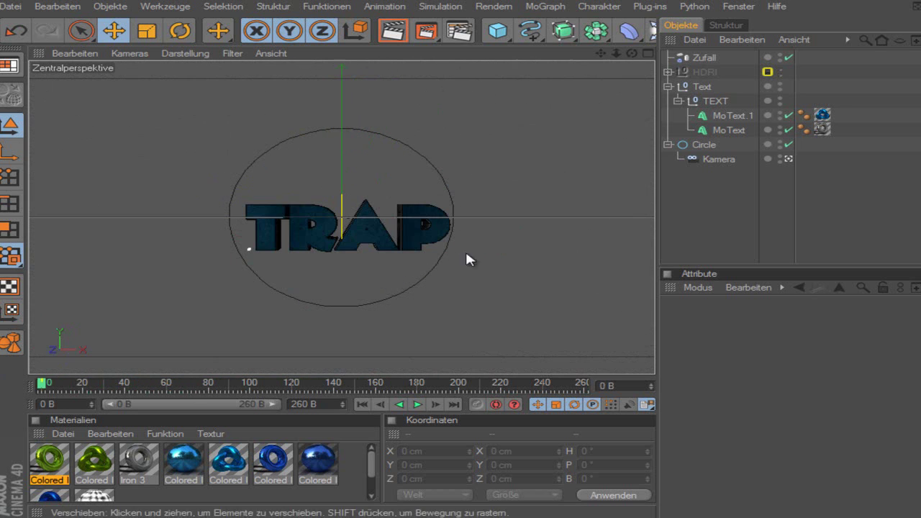
{"action": "left_click", "coordinate": [692, 55]}
{"action": "key", "text": "Delete"}
Inspect both MoText objects' keyframes from frame 0 to 80, then scrub forward
{"action": "left_click", "coordinate": [729, 102]}
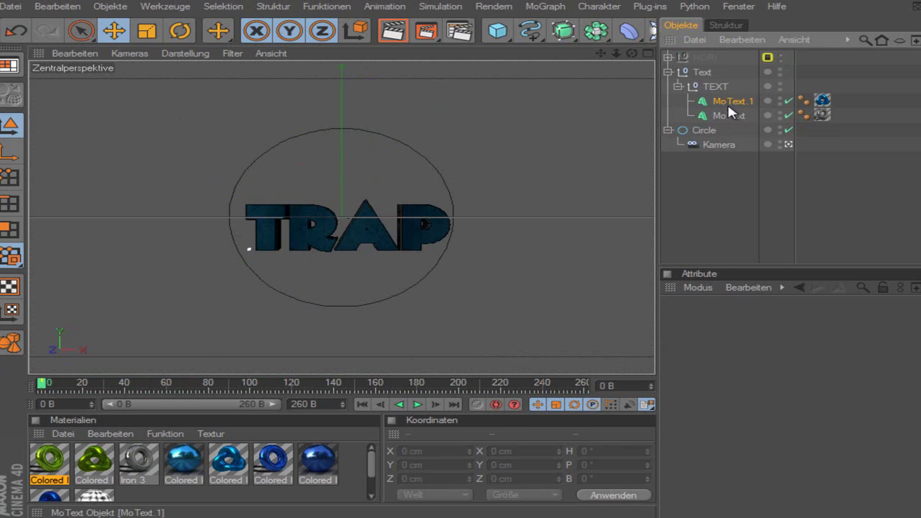
{"action": "left_click", "coordinate": [725, 115], "text": "shift"}
{"action": "left_click_drag", "start_coordinate": [207, 388], "coordinate": [22, 398], "text": "ctrl"}
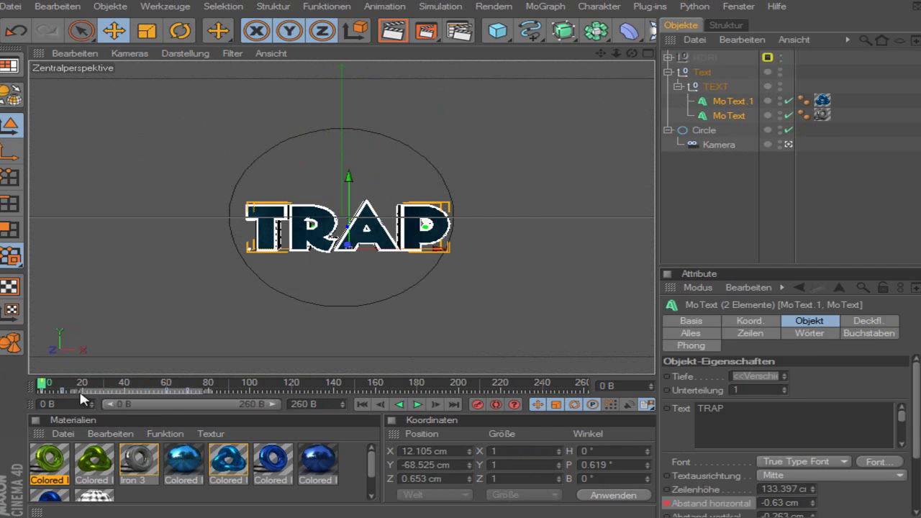
{"action": "left_click", "coordinate": [230, 388]}
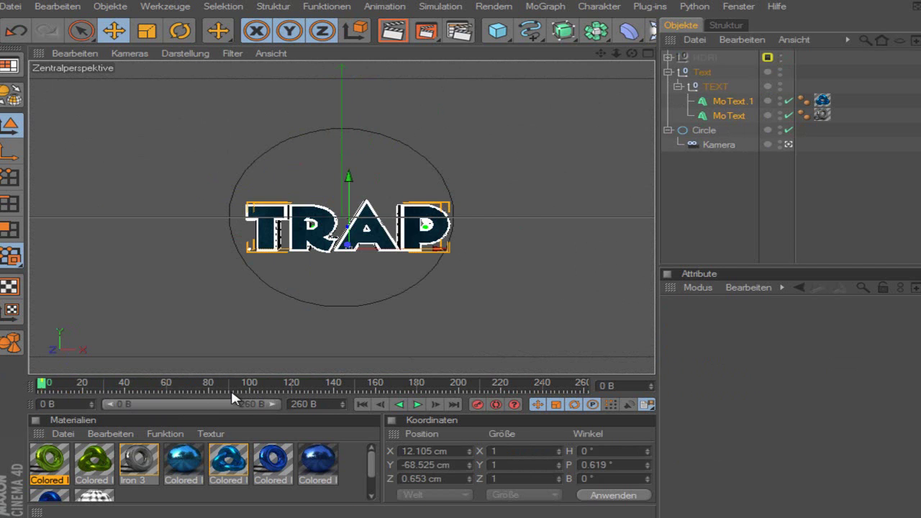
{"action": "left_click", "coordinate": [705, 183]}
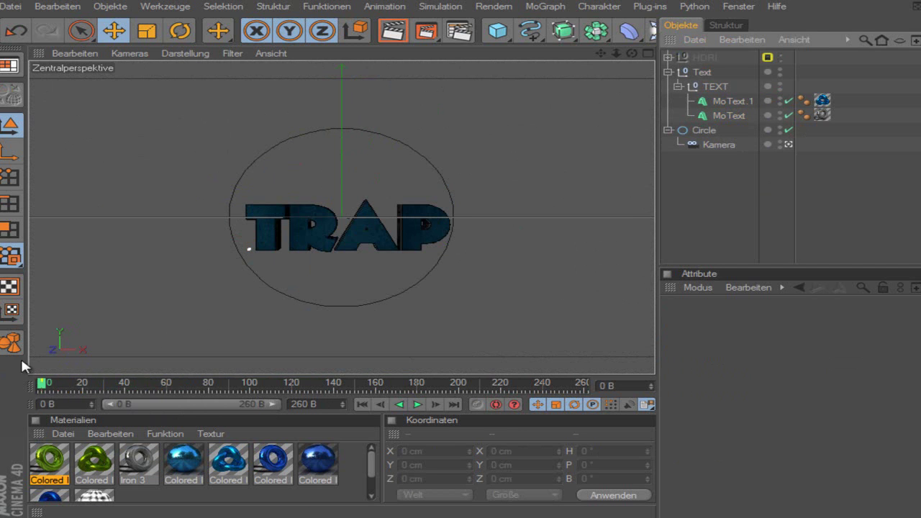
{"action": "mouse_move", "coordinate": [40, 384]}
{"action": "left_mouse_down"}
{"action": "mouse_move", "coordinate": [85, 383]}
{"action": "mouse_move", "coordinate": [29, 383]}
{"action": "mouse_move", "coordinate": [87, 393]}
{"action": "mouse_move", "coordinate": [52, 396]}
{"action": "mouse_move", "coordinate": [66, 386]}
{"action": "left_mouse_up"}
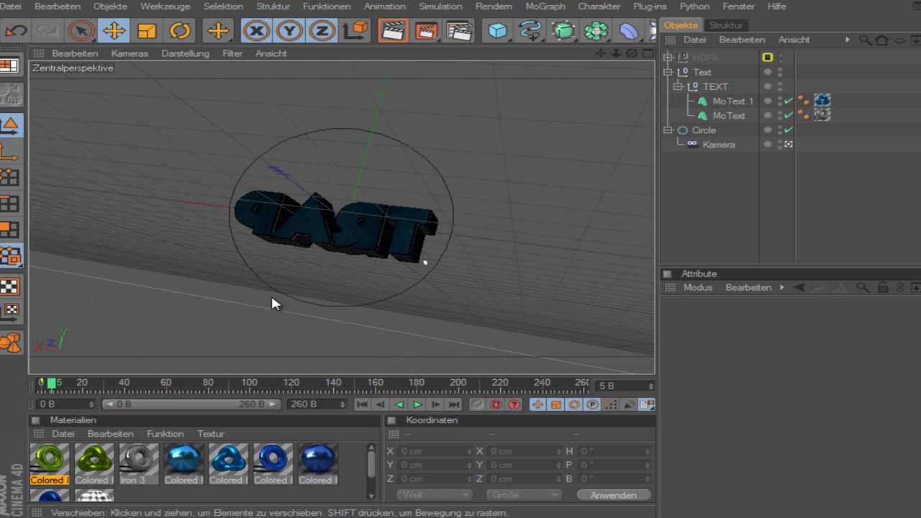
Add a new Zufall random effector to both selected MoText objects
{"action": "left_click", "coordinate": [723, 115]}
{"action": "left_click", "coordinate": [723, 101], "text": "ctrl"}
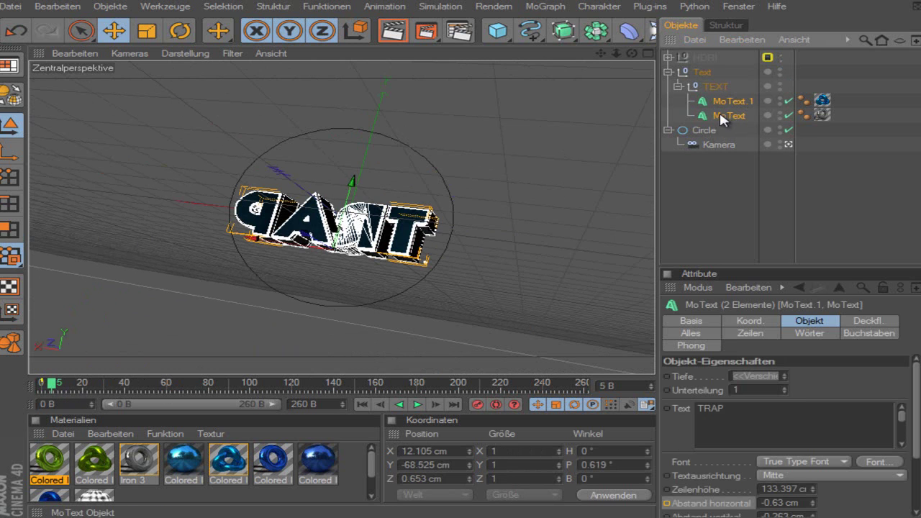
{"action": "left_click", "coordinate": [543, 7]}
{"action": "mouse_move", "coordinate": [575, 28]}
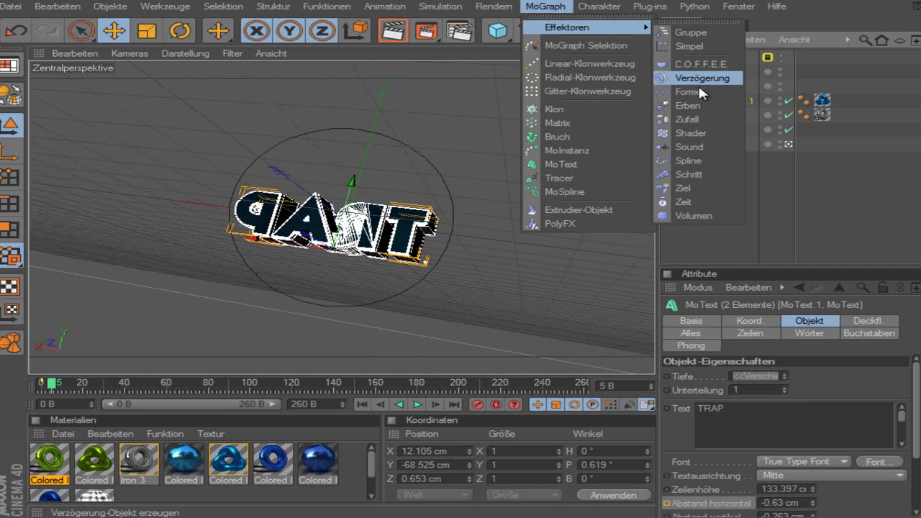
{"action": "left_click", "coordinate": [691, 120]}
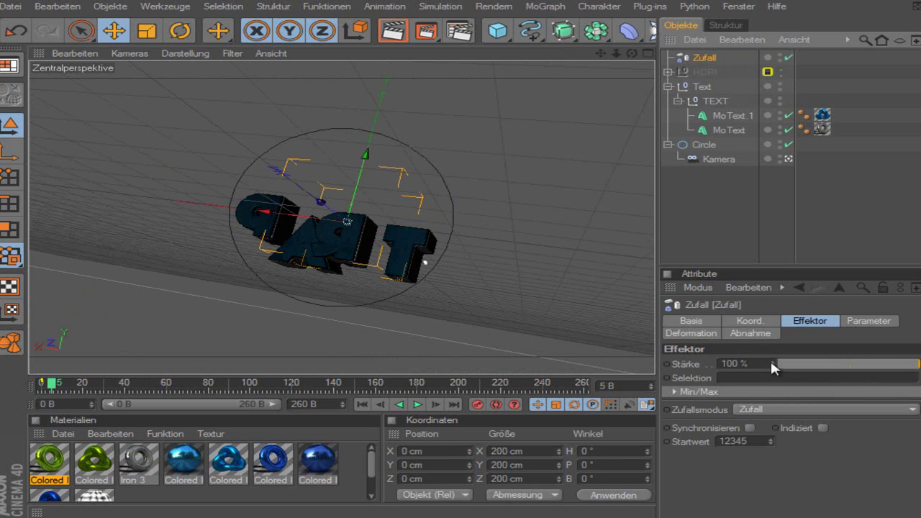
Set the Zufall position offsets to P.X 0 cm, P.Y 150 cm, P.Z 0 cm
{"action": "left_click", "coordinate": [864, 326]}
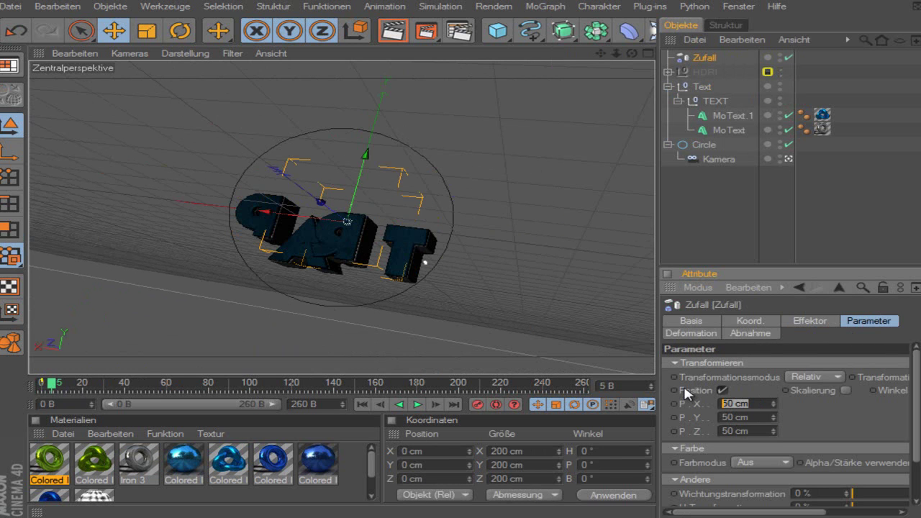
{"action": "key", "text": "Tab"}
{"action": "type", "text": "0"}
{"action": "key", "text": "Tab"}
{"action": "type", "text": "0"}
{"action": "key", "text": "Return"}
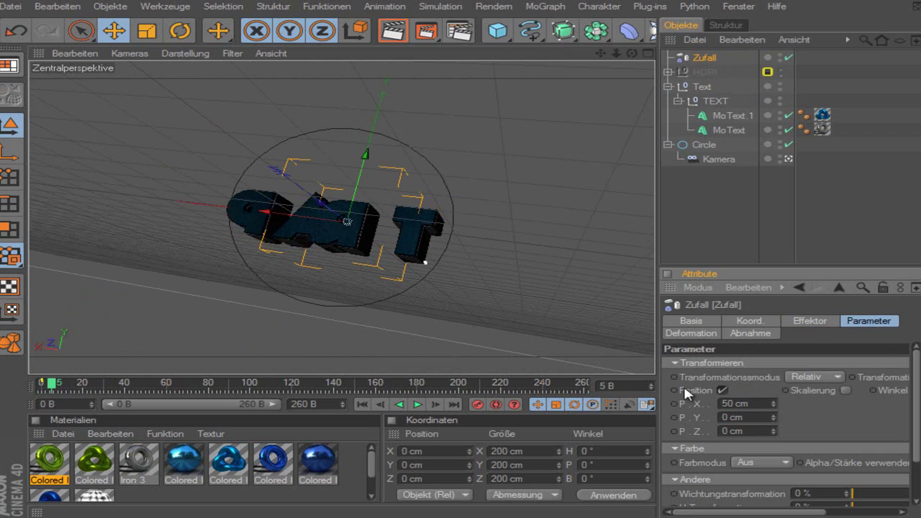
{"action": "double_click", "coordinate": [732, 404]}
{"action": "type", "text": "0"}
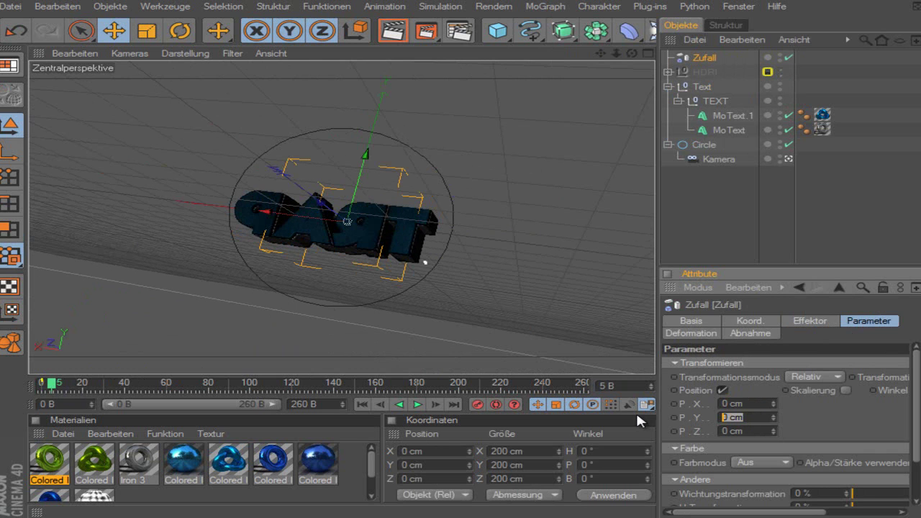
{"action": "type", "text": "150"}
{"action": "key", "text": "Return"}
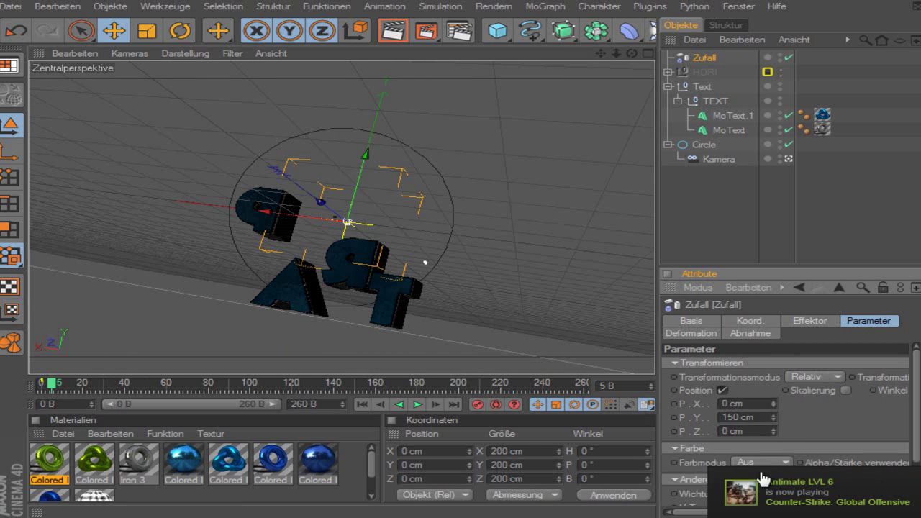
Set Zufall strength to 0% and keyframe it at frame 5
{"action": "left_click", "coordinate": [809, 321]}
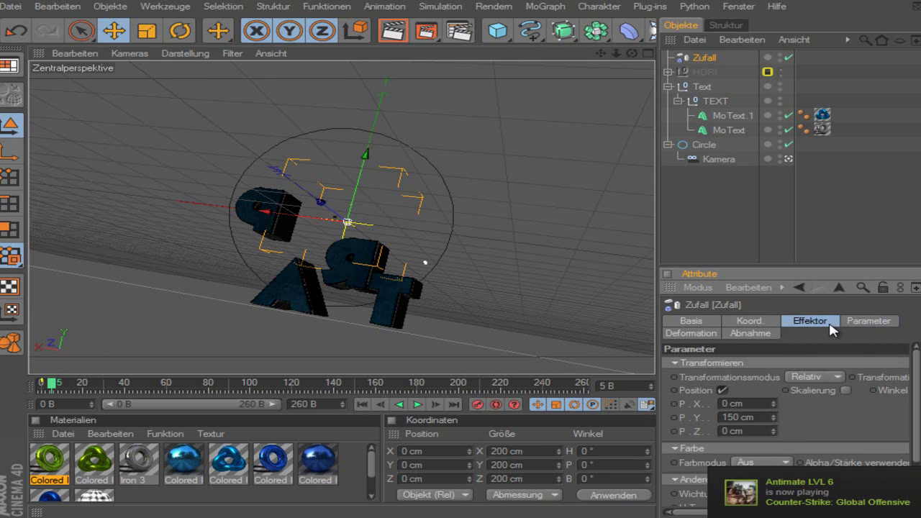
{"action": "left_click", "coordinate": [749, 364]}
{"action": "type", "text": "00"}
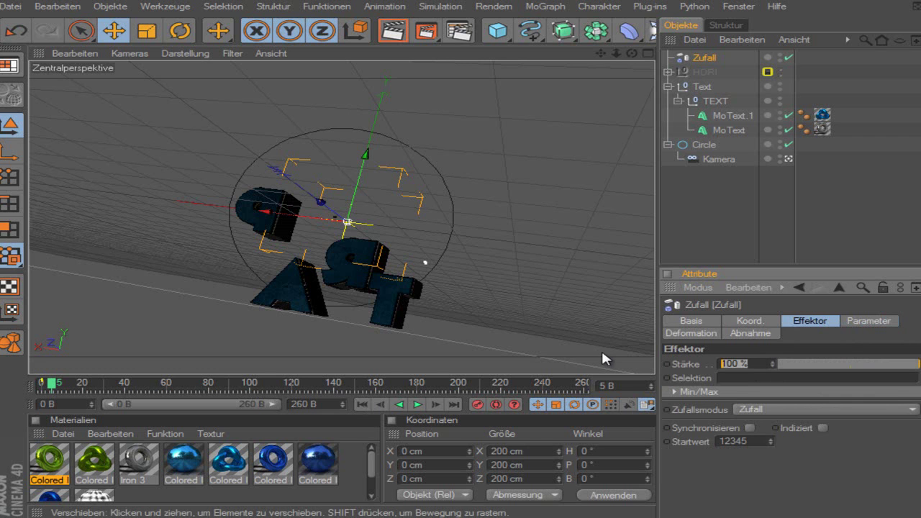
{"action": "key", "text": "Return"}
{"action": "left_click", "coordinate": [667, 364], "text": "ctrl"}
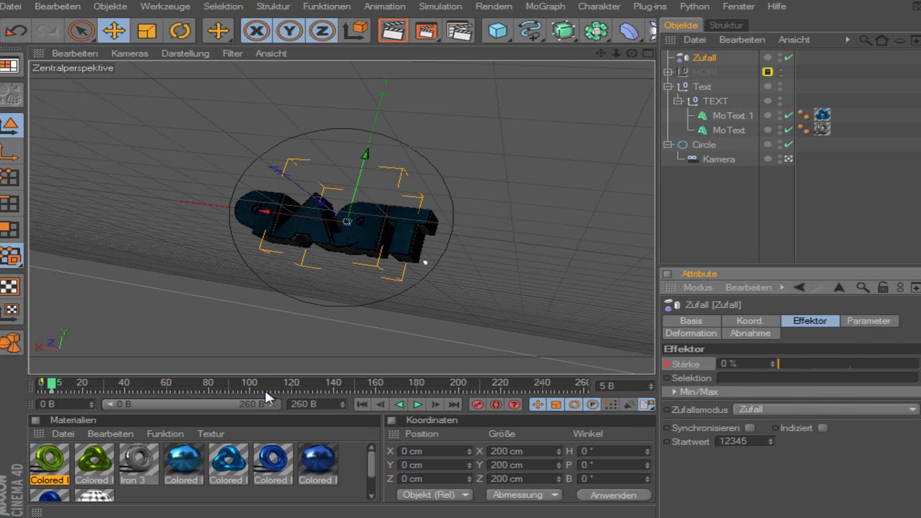
At frame 10, set Zufall strength to 100% and scrub to watch letters scatter
{"action": "left_click", "coordinate": [63, 389]}
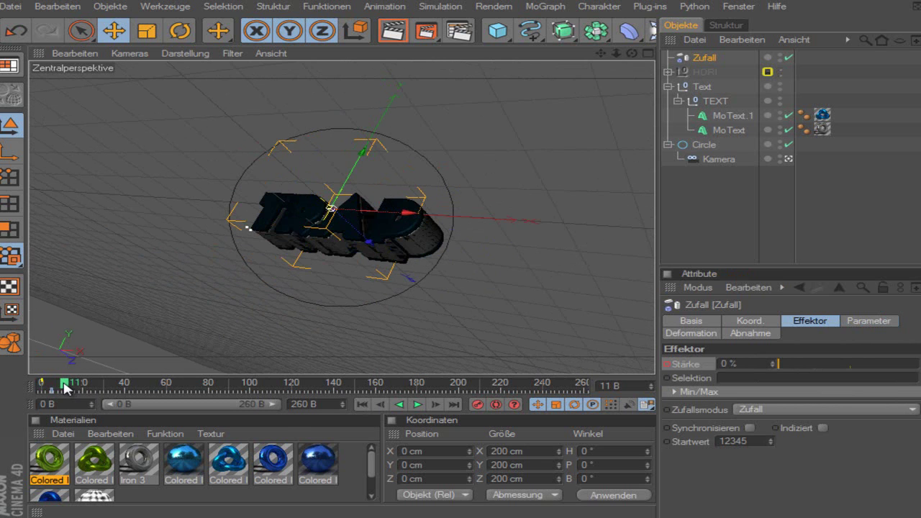
{"action": "left_click_drag", "start_coordinate": [64, 388], "coordinate": [65, 388]}
{"action": "left_click", "coordinate": [704, 144]}
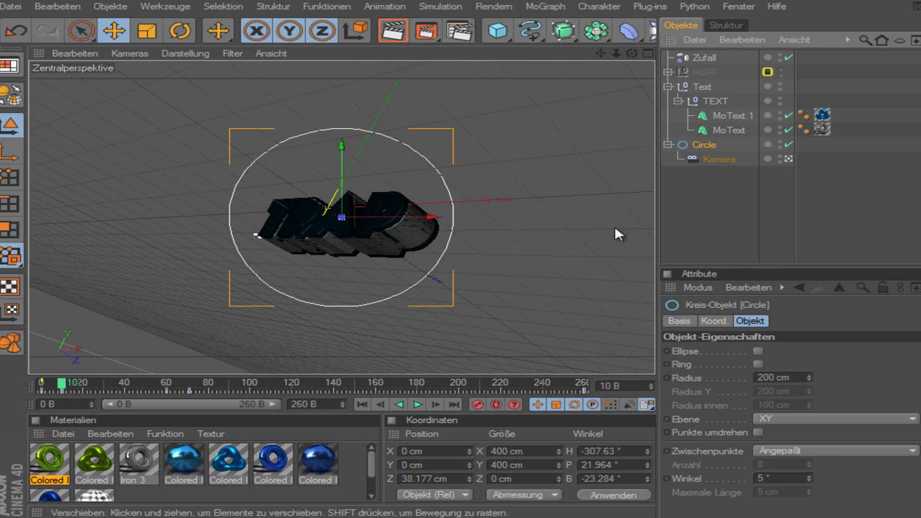
{"action": "left_click", "coordinate": [721, 100]}
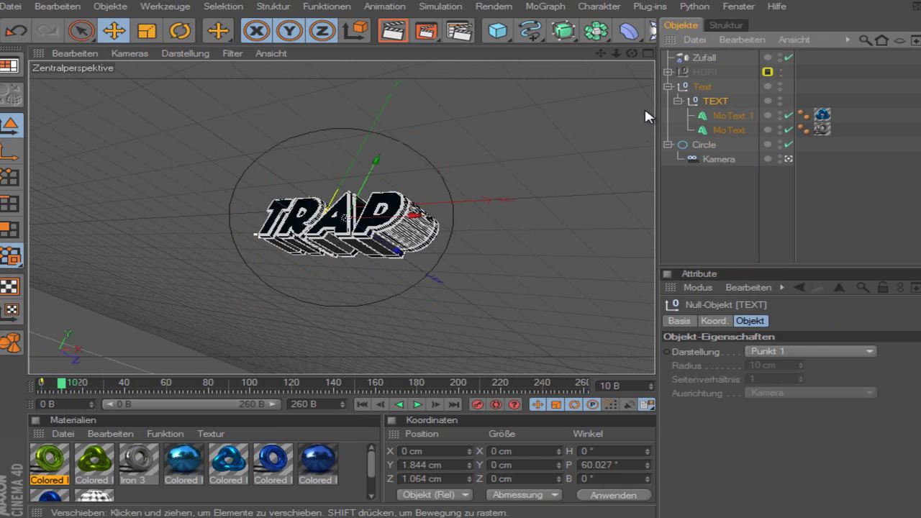
{"action": "left_click", "coordinate": [704, 57]}
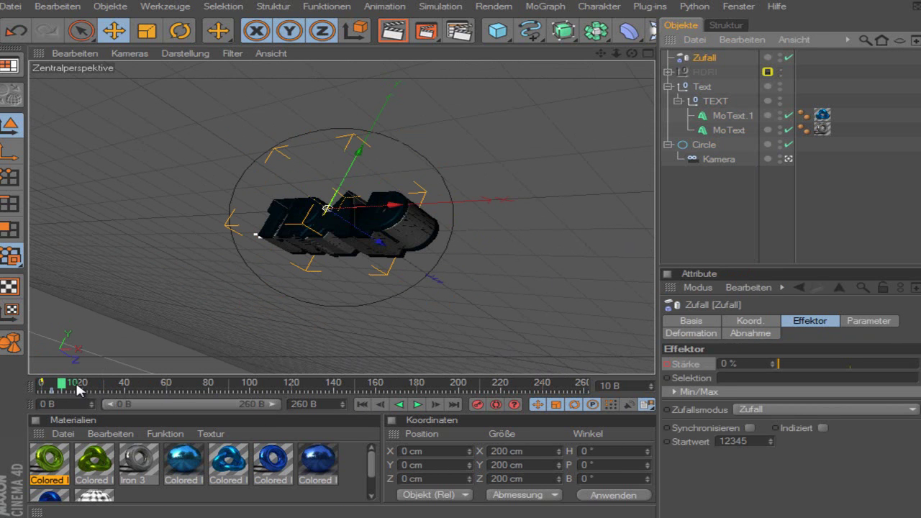
{"action": "double_click", "coordinate": [728, 363]}
{"action": "type", "text": "100"}
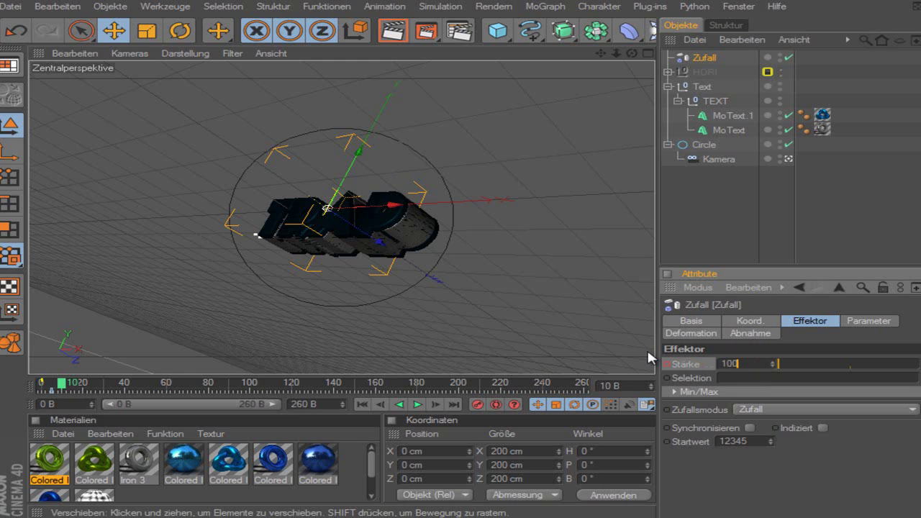
{"action": "key", "text": "Return"}
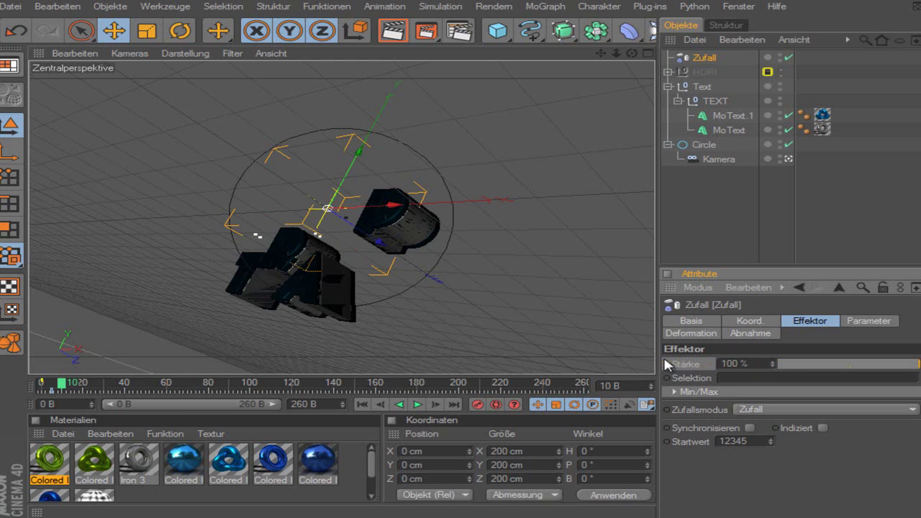
{"action": "left_click_drag", "start_coordinate": [65, 385], "coordinate": [70, 390]}
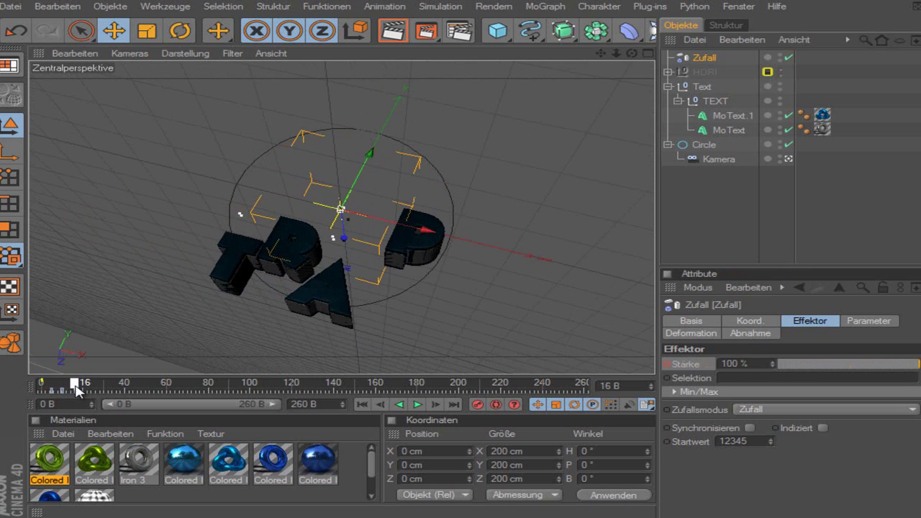
Around frame 59, set Zufall strength to 120% and keyframe it
{"action": "left_click_drag", "start_coordinate": [70, 389], "coordinate": [112, 385]}
{"action": "left_click", "coordinate": [704, 145]}
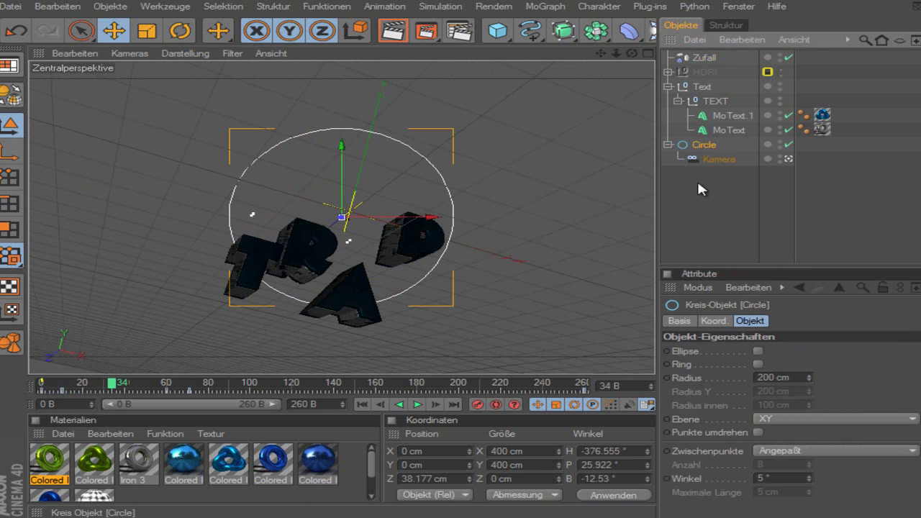
{"action": "left_click", "coordinate": [166, 387]}
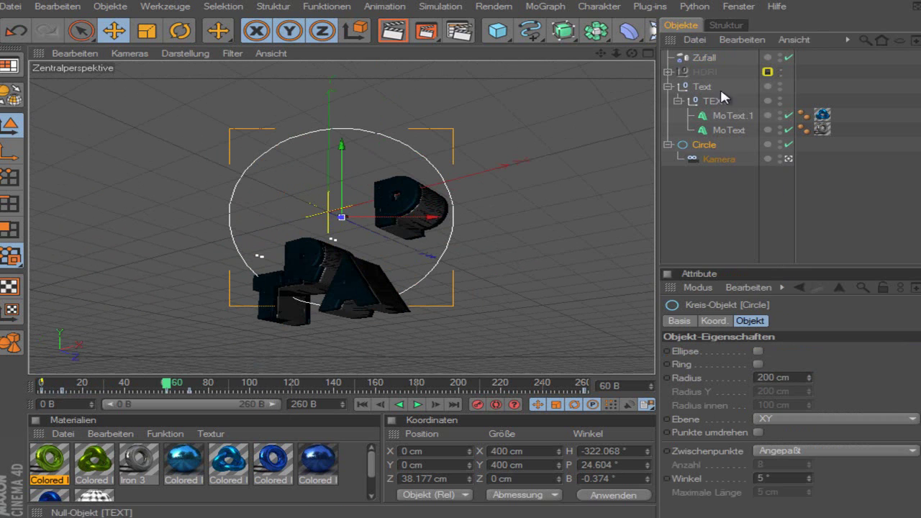
{"action": "left_click", "coordinate": [707, 56]}
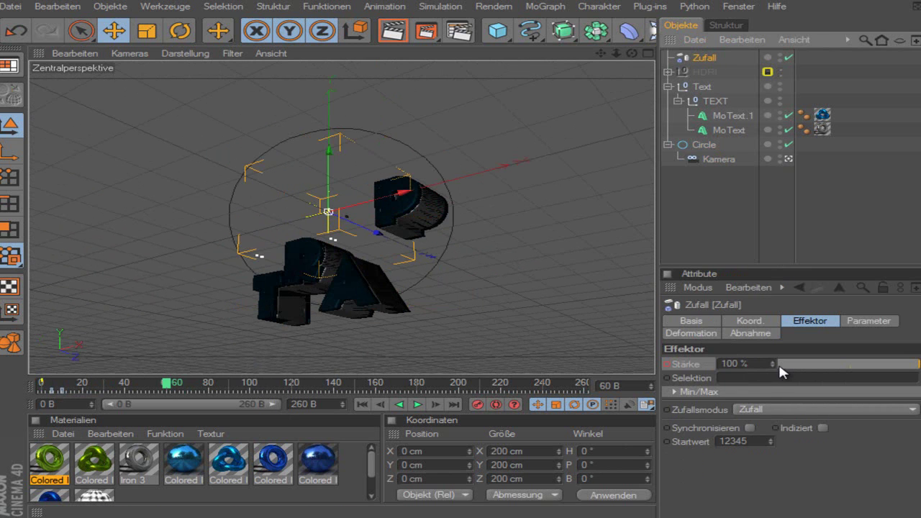
{"action": "double_click", "coordinate": [741, 363]}
{"action": "type", "text": "120"}
{"action": "key", "text": "Return"}
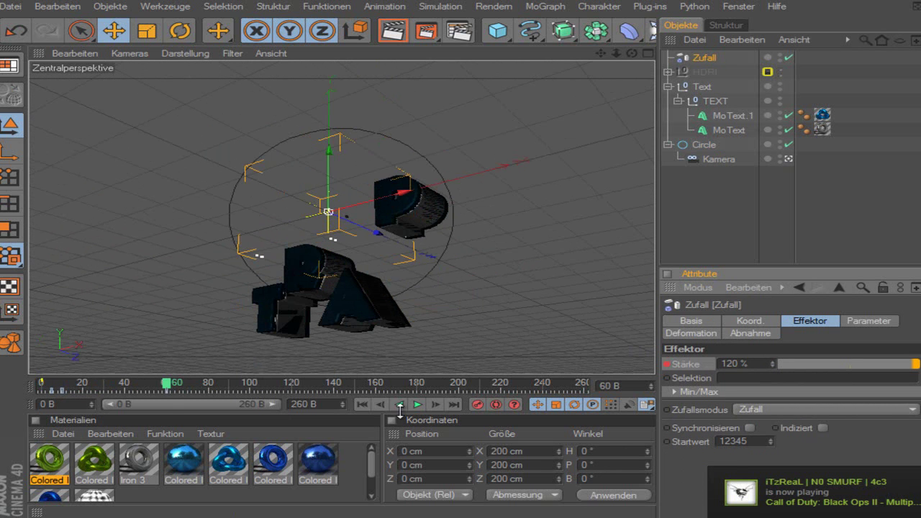
{"action": "mouse_move", "coordinate": [167, 385]}
{"action": "left_mouse_down"}
{"action": "mouse_move", "coordinate": [102, 388]}
{"action": "mouse_move", "coordinate": [193, 393]}
{"action": "left_mouse_up"}
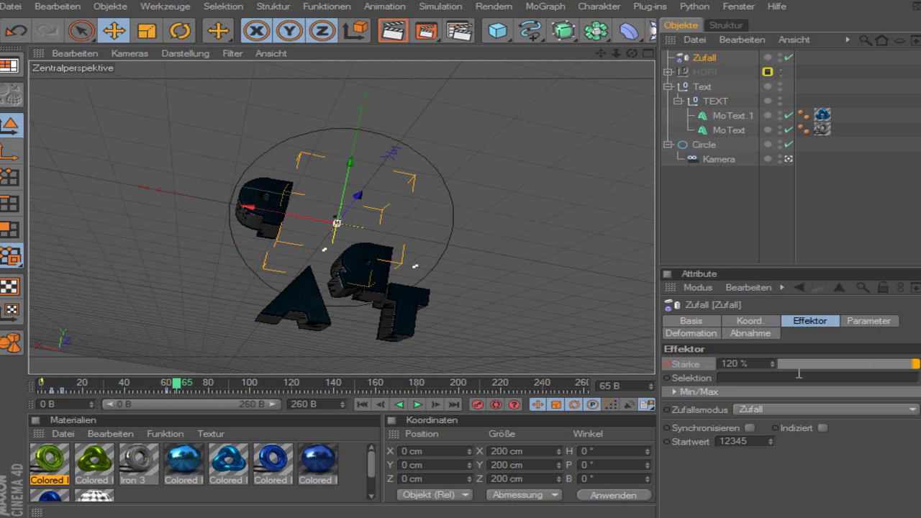
{"action": "left_click", "coordinate": [668, 364]}
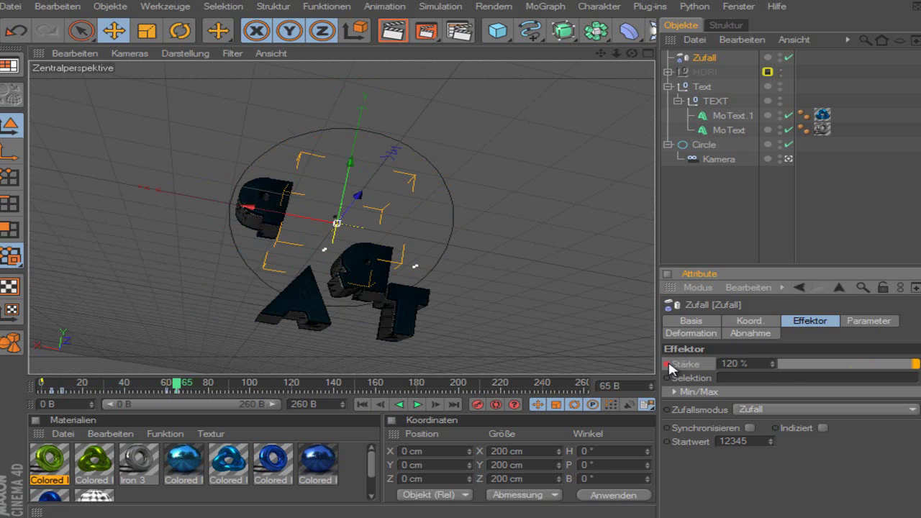
At frame 70, key Zufall strength at 0% and scrub to check the reassembly
{"action": "left_click_drag", "start_coordinate": [196, 381], "coordinate": [201, 389]}
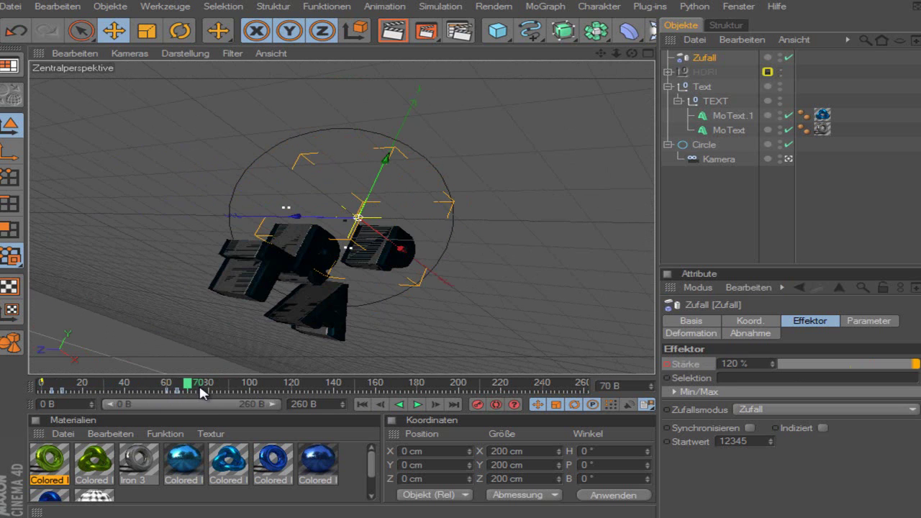
{"action": "left_click", "coordinate": [703, 145]}
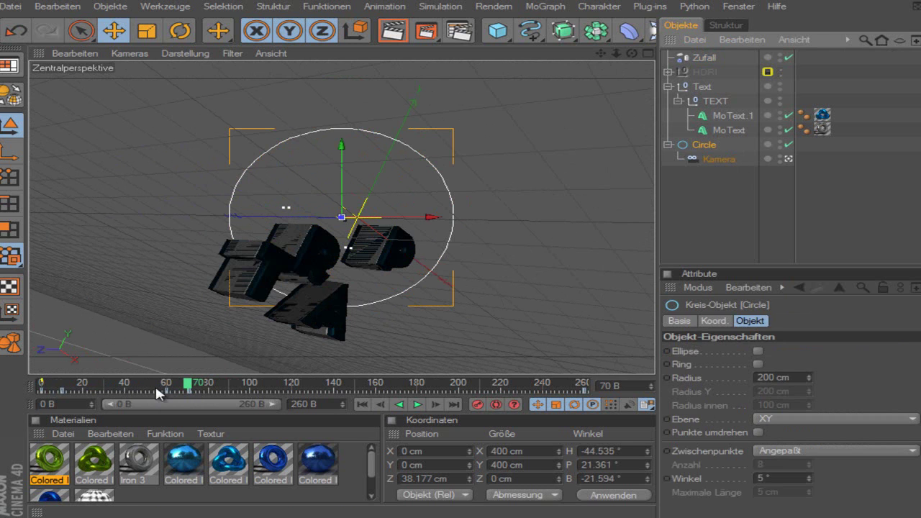
{"action": "left_click", "coordinate": [704, 57]}
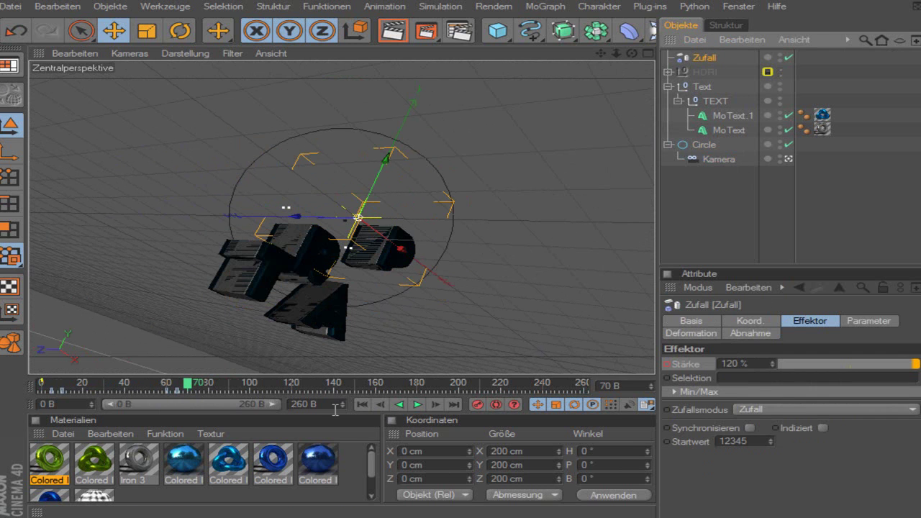
{"action": "left_click", "coordinate": [671, 361]}
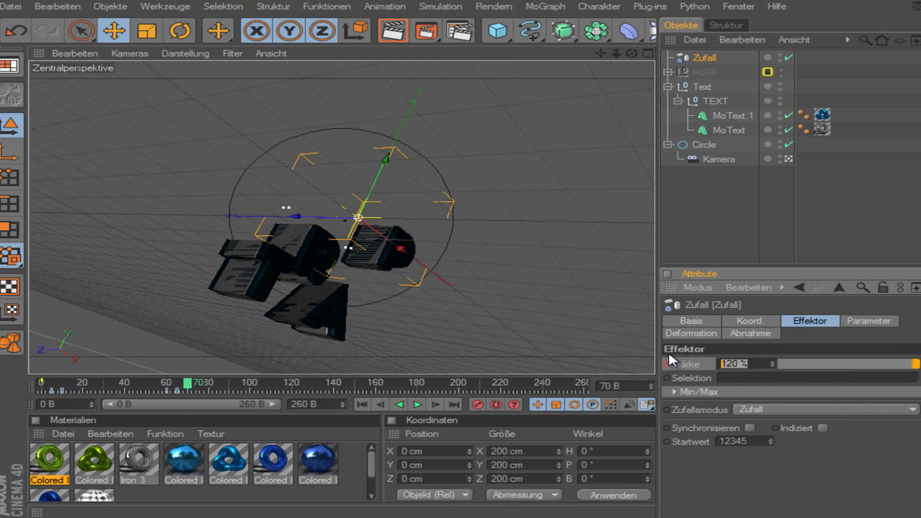
{"action": "type", "text": "0"}
{"action": "key", "text": "Return"}
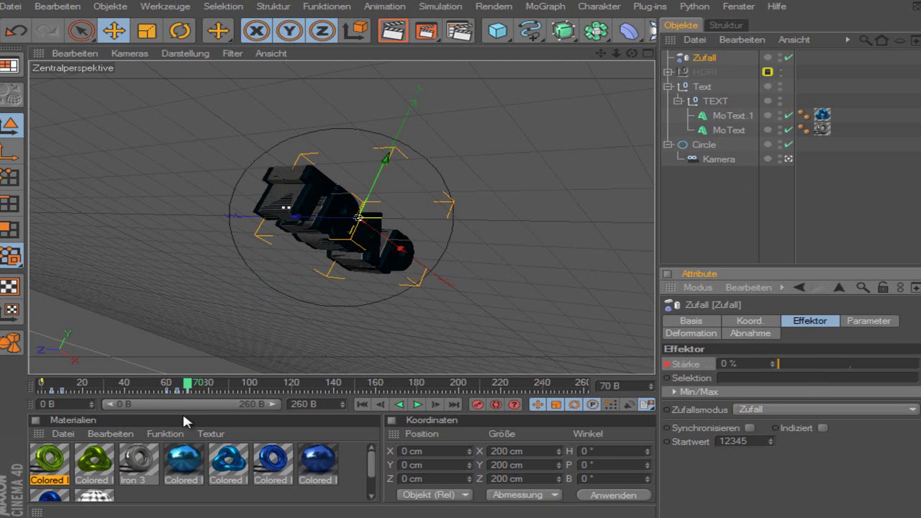
{"action": "mouse_move", "coordinate": [193, 389]}
{"action": "left_mouse_down"}
{"action": "mouse_move", "coordinate": [201, 389]}
{"action": "mouse_move", "coordinate": [41, 392]}
{"action": "mouse_move", "coordinate": [98, 400]}
{"action": "left_mouse_up"}
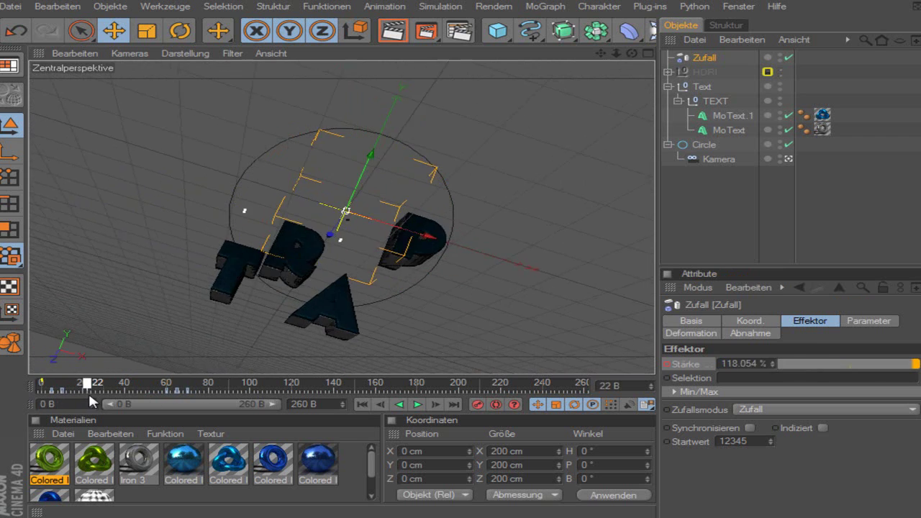
Keyframe both MoText objects' current horizontal letter spacing at frame 5
{"action": "left_click", "coordinate": [792, 230]}
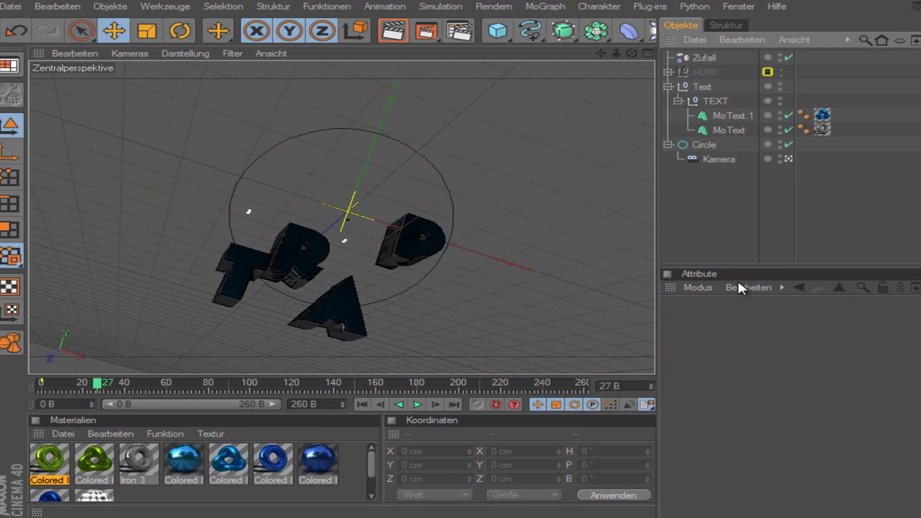
{"action": "left_click", "coordinate": [730, 115]}
{"action": "left_click", "coordinate": [729, 130], "text": "shift"}
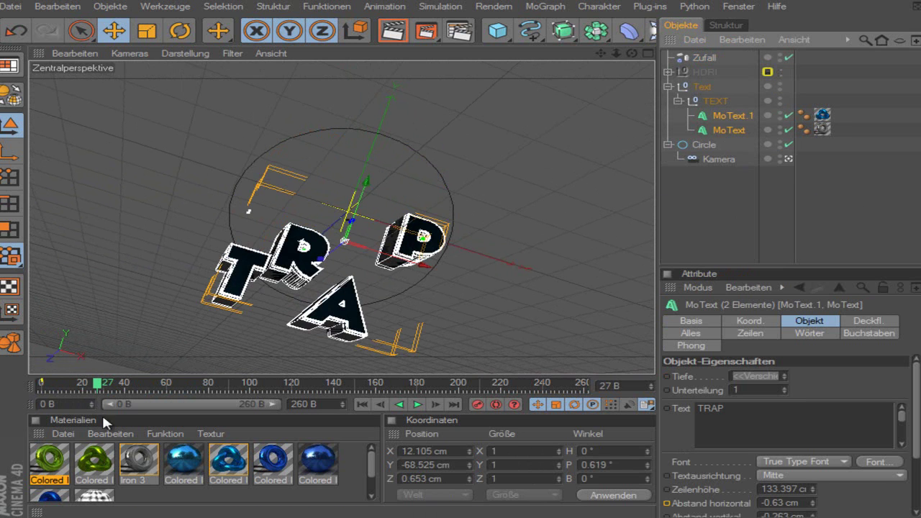
{"action": "left_click_drag", "start_coordinate": [94, 390], "coordinate": [41, 388]}
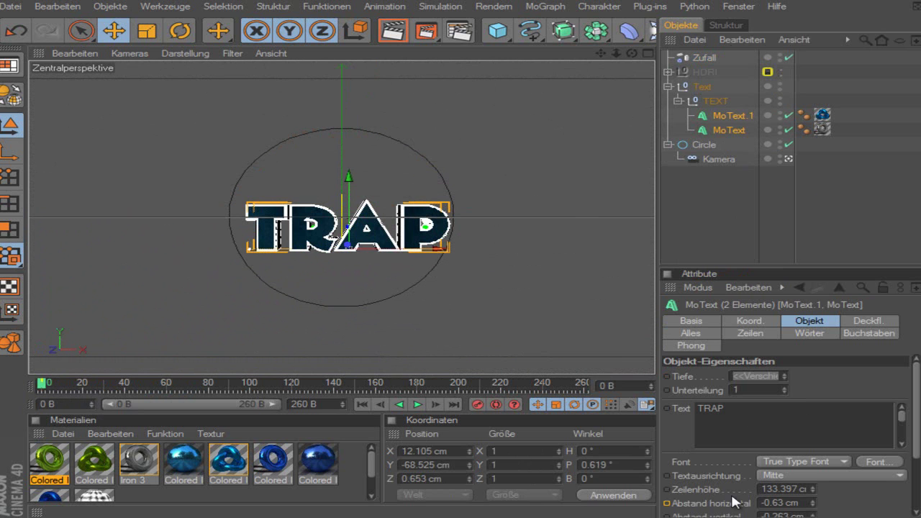
{"action": "left_click", "coordinate": [53, 387]}
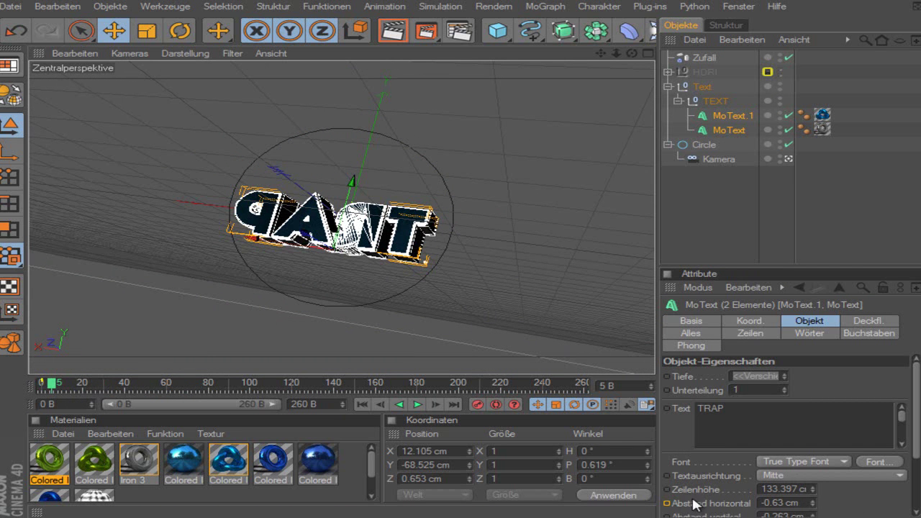
{"action": "left_click", "coordinate": [666, 504], "text": "ctrl"}
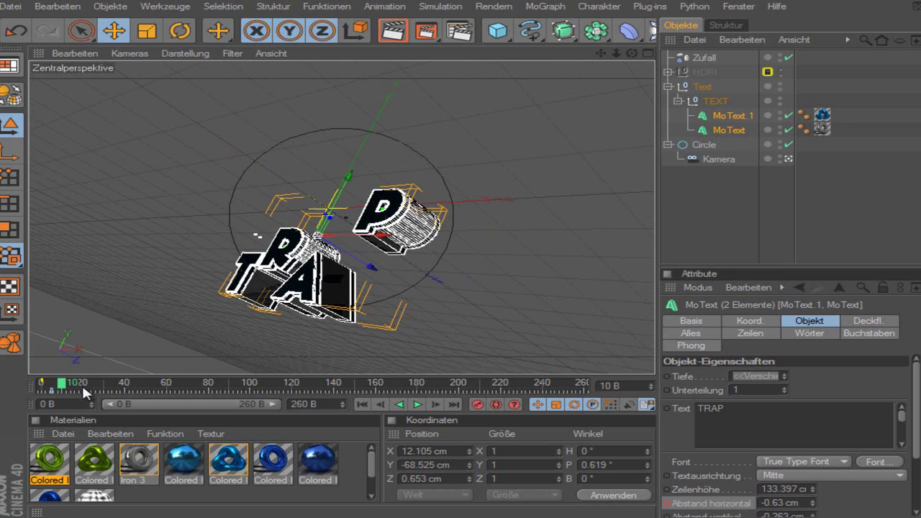
Keyframe the horizontal letter spacing at 65 cm at frame 10
{"action": "left_click", "coordinate": [804, 502]}
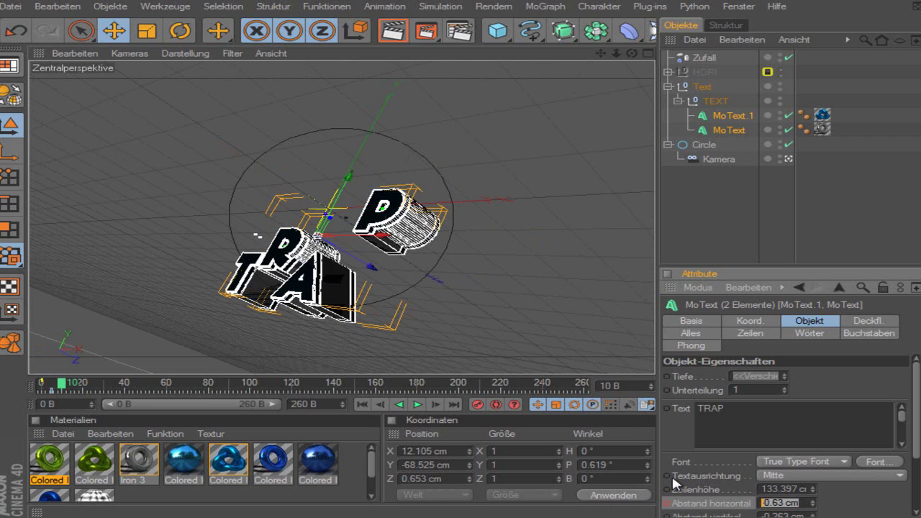
{"action": "type", "text": "65"}
{"action": "key", "text": "Return"}
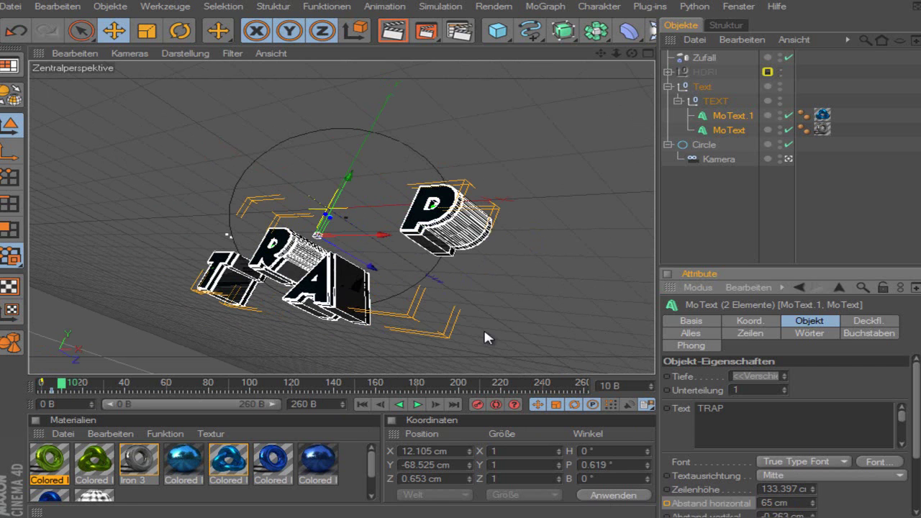
{"action": "left_click", "coordinate": [668, 502], "text": "ctrl"}
Set letter spacing to 80 cm at frame 65, returning to 0 cm at frame 70
{"action": "left_click_drag", "start_coordinate": [60, 389], "coordinate": [95, 388]}
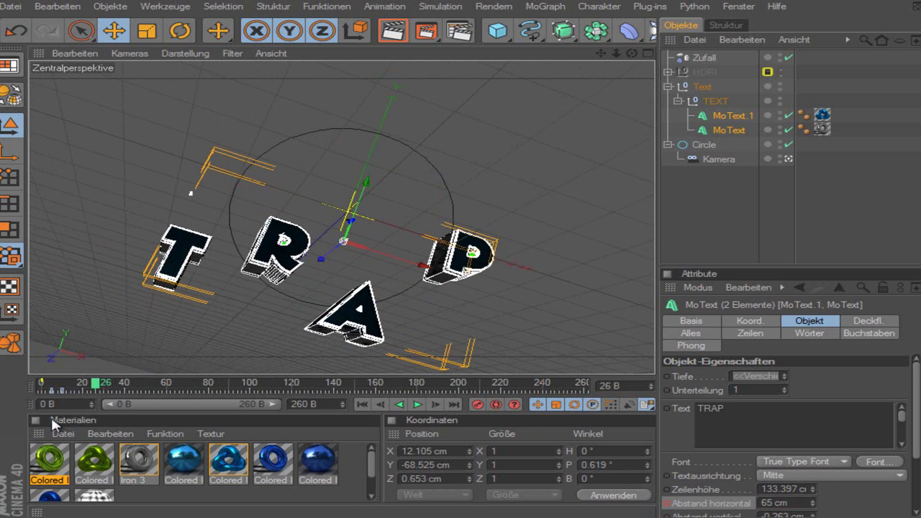
{"action": "left_click_drag", "start_coordinate": [94, 389], "coordinate": [173, 394]}
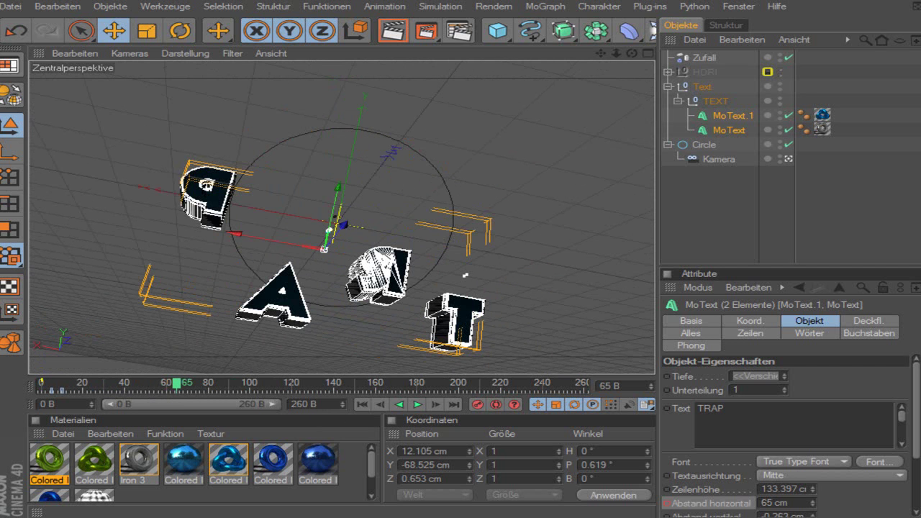
{"action": "double_click", "coordinate": [781, 502]}
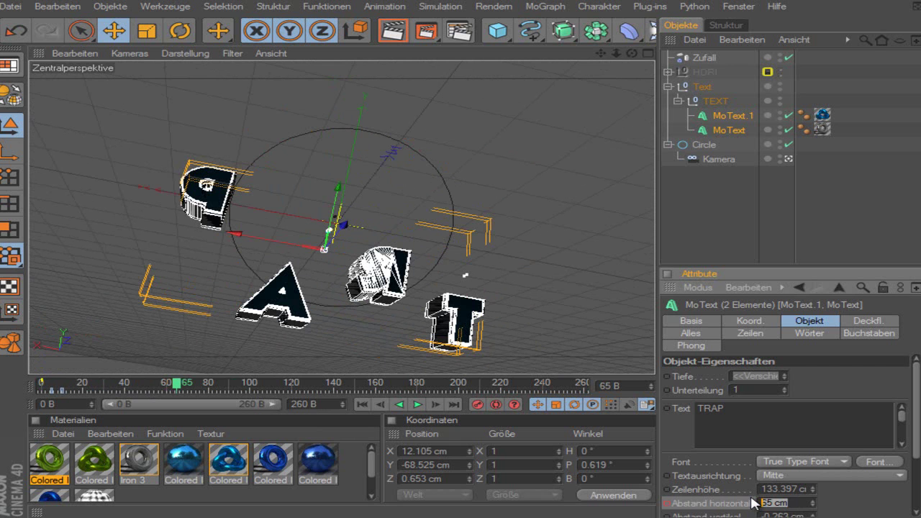
{"action": "type", "text": "80"}
{"action": "key", "text": "Return"}
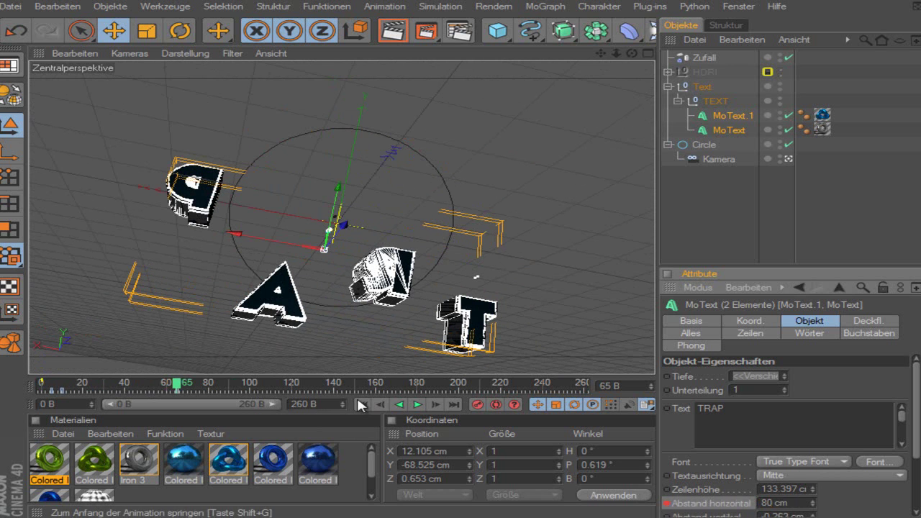
{"action": "left_click", "coordinate": [417, 404]}
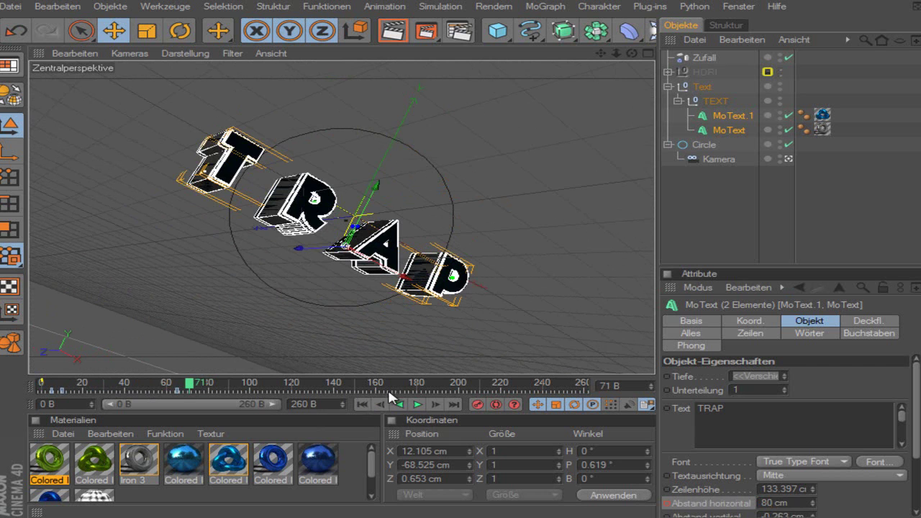
{"action": "left_click_drag", "start_coordinate": [805, 499], "coordinate": [689, 504]}
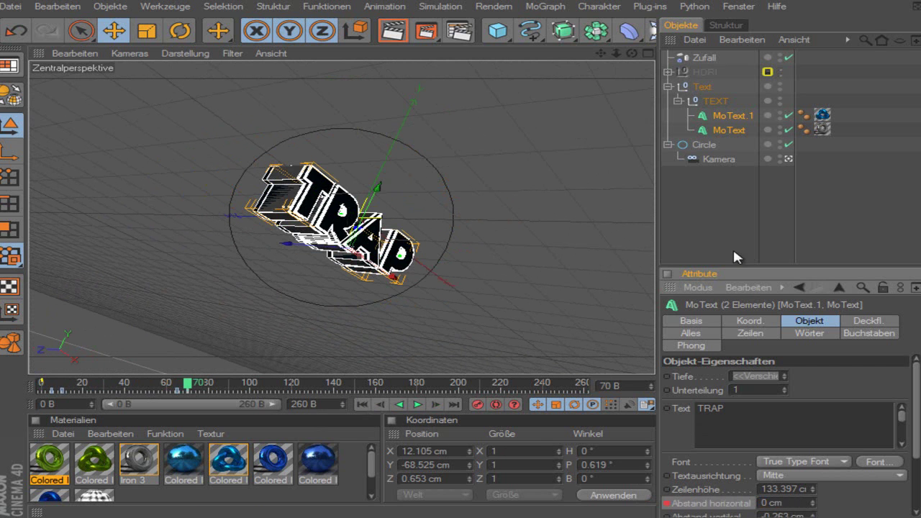
Set the Zufall effector's random rotation to H -12°, P 16° and B 31°
{"action": "left_click", "coordinate": [704, 58]}
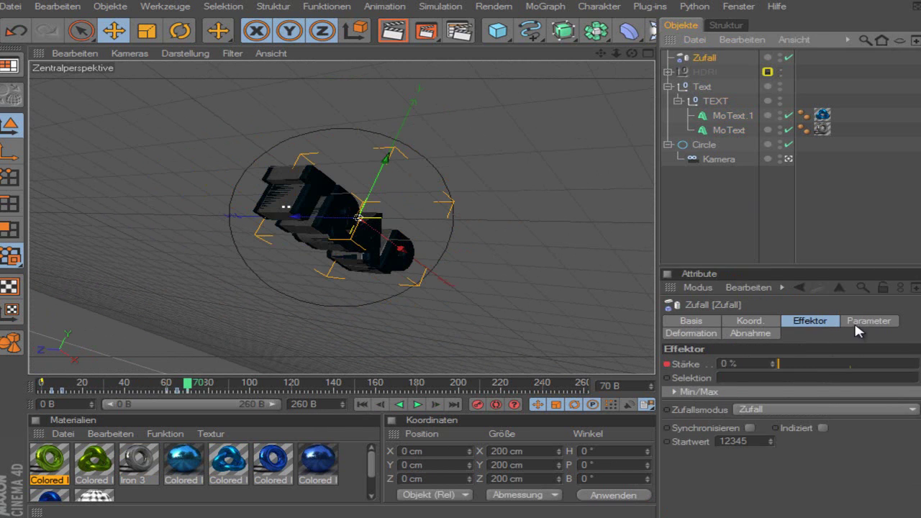
{"action": "left_click", "coordinate": [857, 323]}
{"action": "left_click_drag", "start_coordinate": [786, 515], "coordinate": [856, 514]}
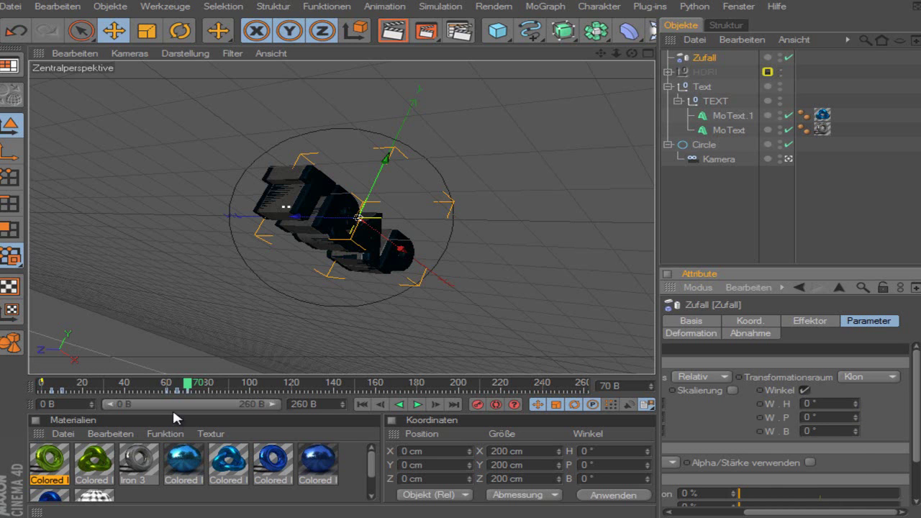
{"action": "left_click_drag", "start_coordinate": [856, 403], "coordinate": [857, 398]}
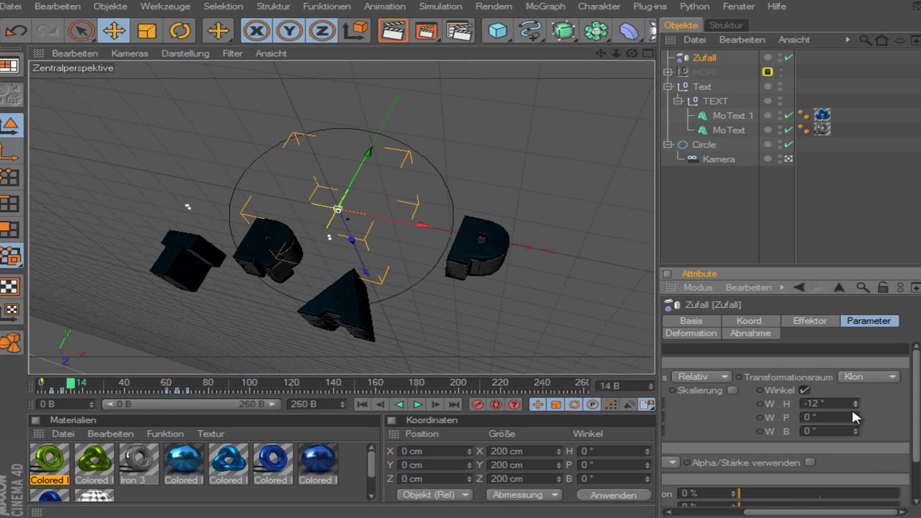
{"action": "left_click_drag", "start_coordinate": [852, 411], "coordinate": [856, 421]}
{"action": "left_click", "coordinate": [854, 433]}
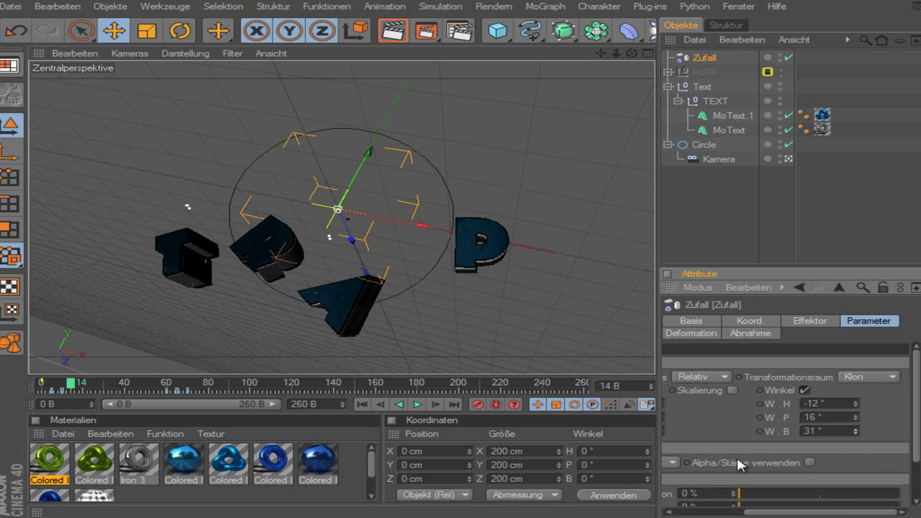
{"action": "left_click", "coordinate": [733, 219]}
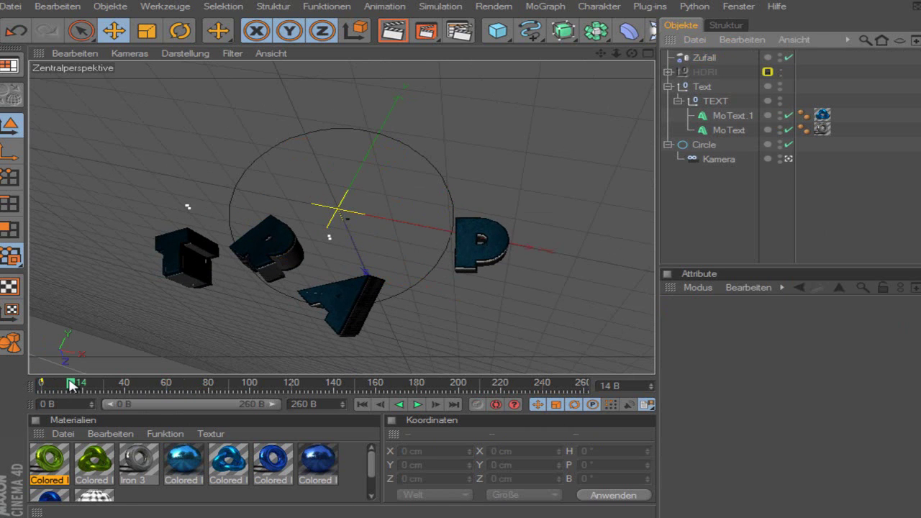
{"action": "left_click_drag", "start_coordinate": [71, 385], "coordinate": [29, 385]}
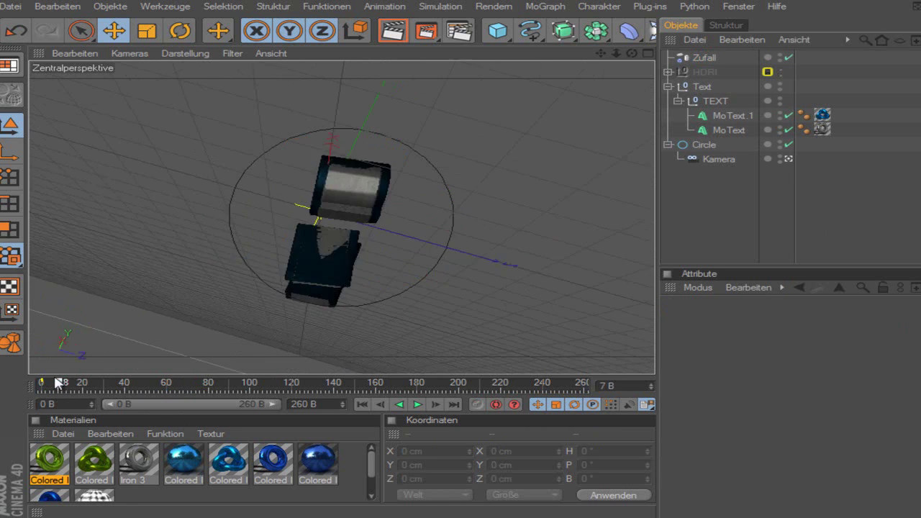
{"action": "left_click", "coordinate": [417, 404]}
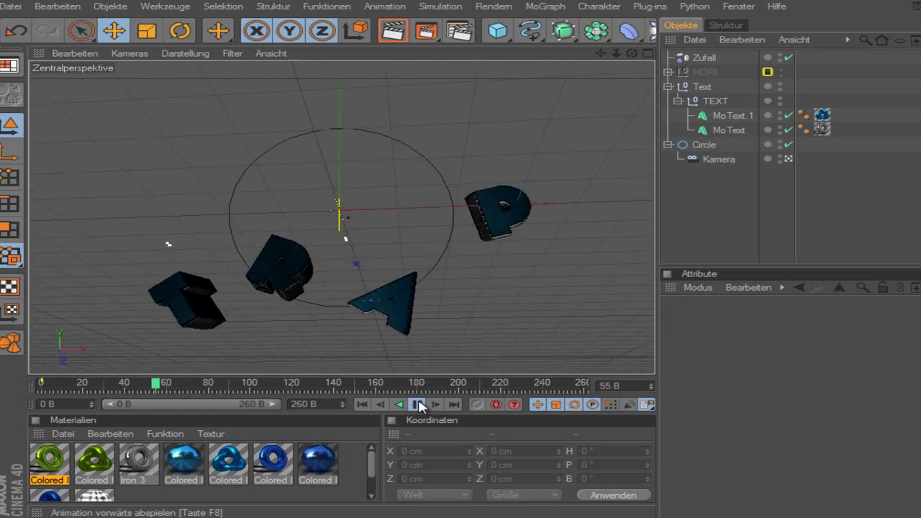
{"action": "left_click", "coordinate": [417, 404]}
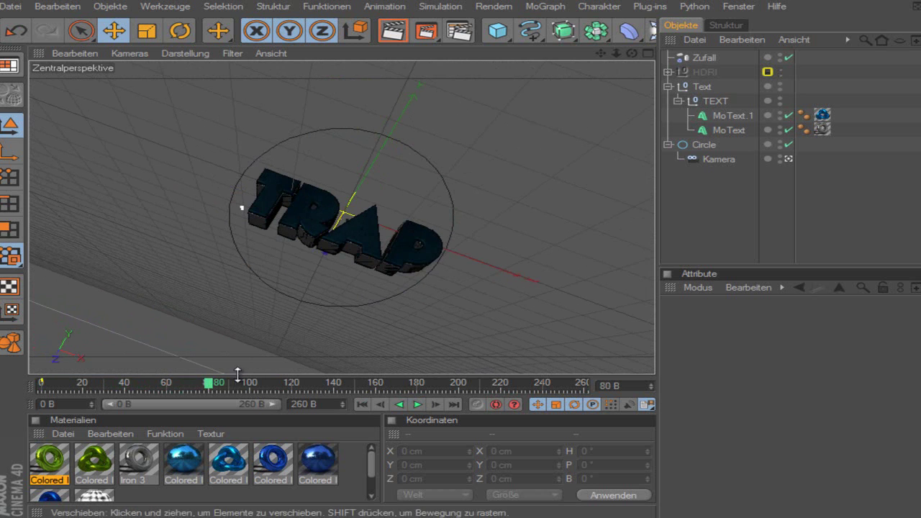
{"action": "left_click_drag", "start_coordinate": [210, 384], "coordinate": [670, 372]}
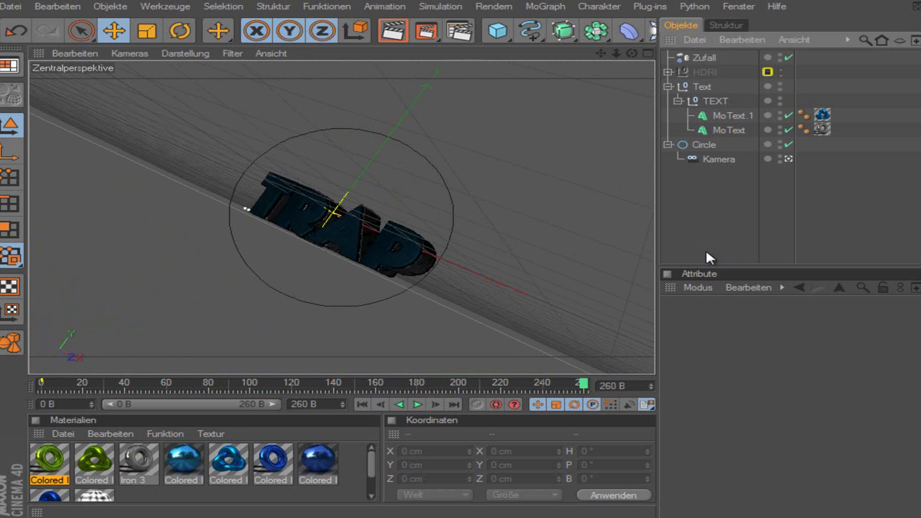
{"action": "mouse_move", "coordinate": [582, 383]}
{"action": "left_mouse_down"}
{"action": "mouse_move", "coordinate": [21, 382]}
{"action": "mouse_move", "coordinate": [78, 392]}
{"action": "mouse_move", "coordinate": [40, 391]}
{"action": "left_mouse_up"}
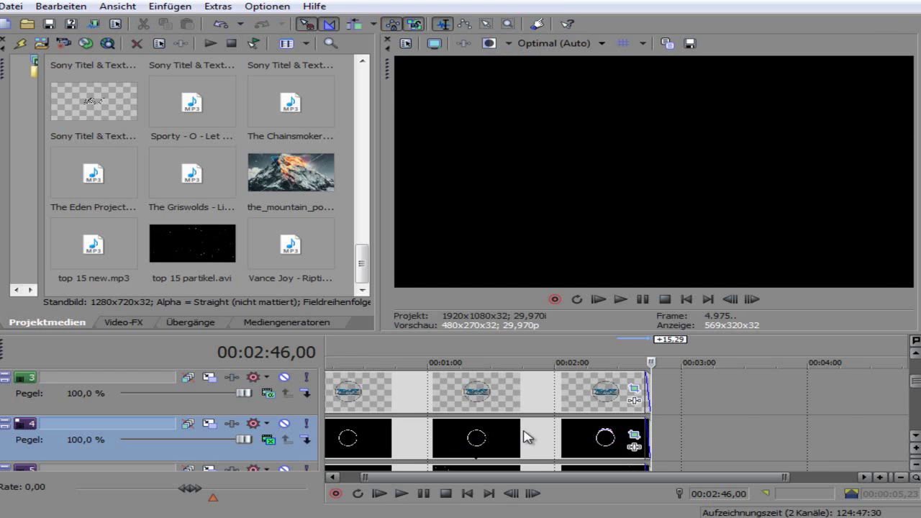
{"action": "scroll", "coordinate": [461, 409], "scroll_direction": "left", "scroll_amount": 1}
{"action": "left_click", "coordinate": [444, 410]}
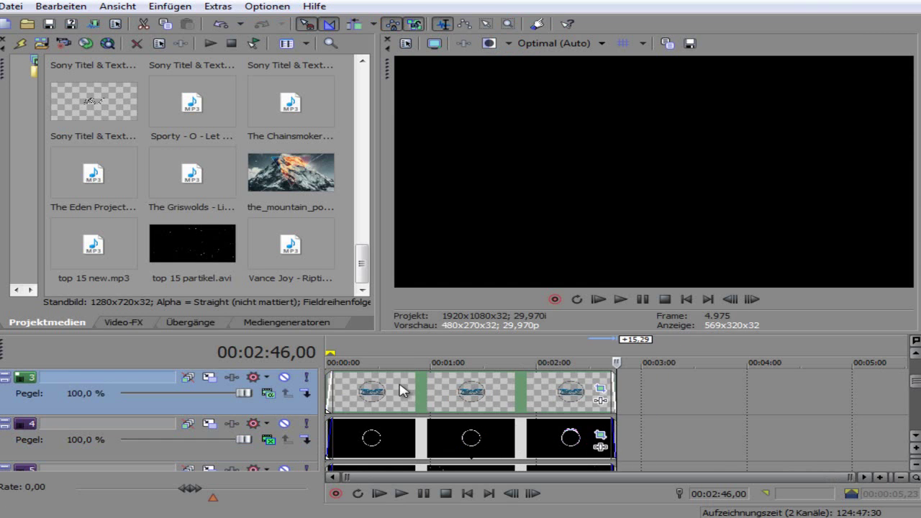
{"action": "scroll", "coordinate": [442, 410], "scroll_direction": "up", "scroll_amount": 2}
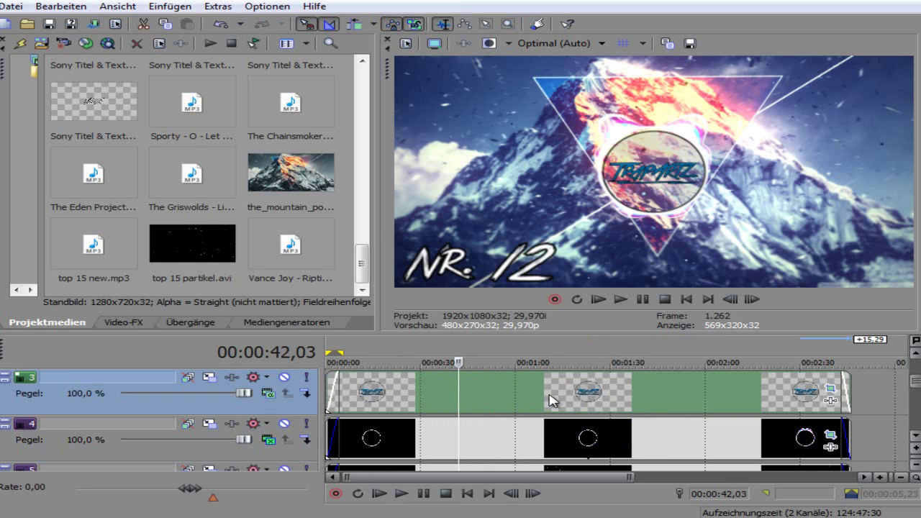
{"action": "left_click", "coordinate": [515, 400]}
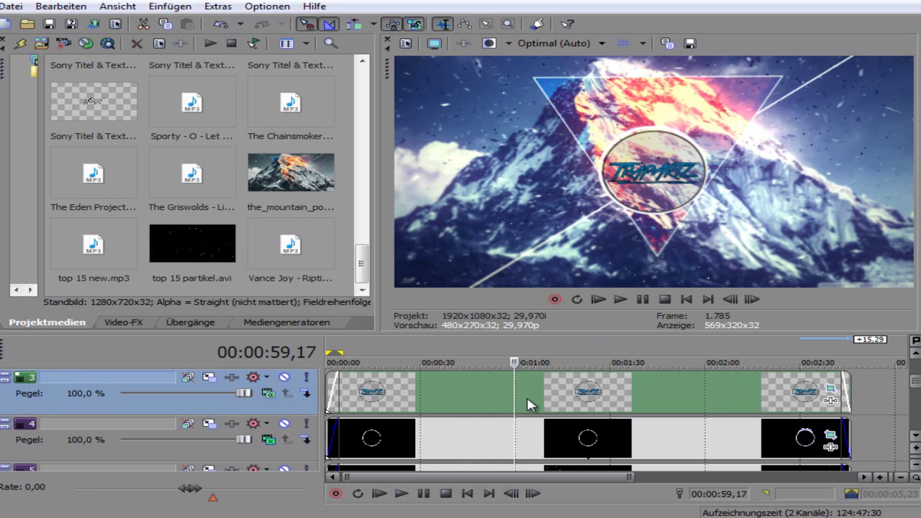